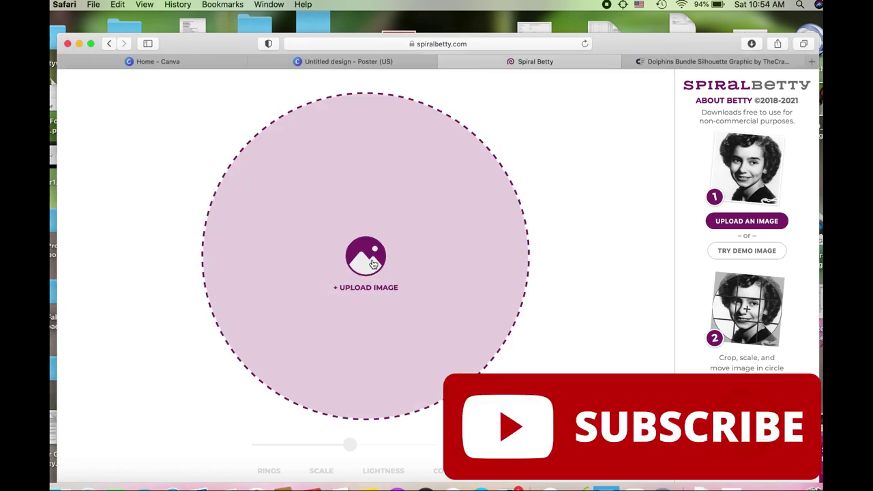
Upload the dolphin image 1-10.jpg from Downloads > Dolphins > jpg and zoom it within the circle.
click(364, 269)
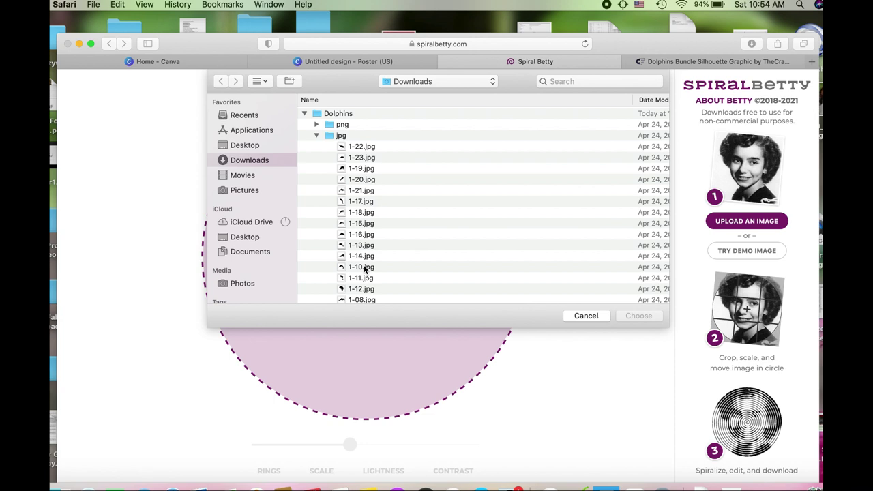
scroll(365, 269, down, 5)
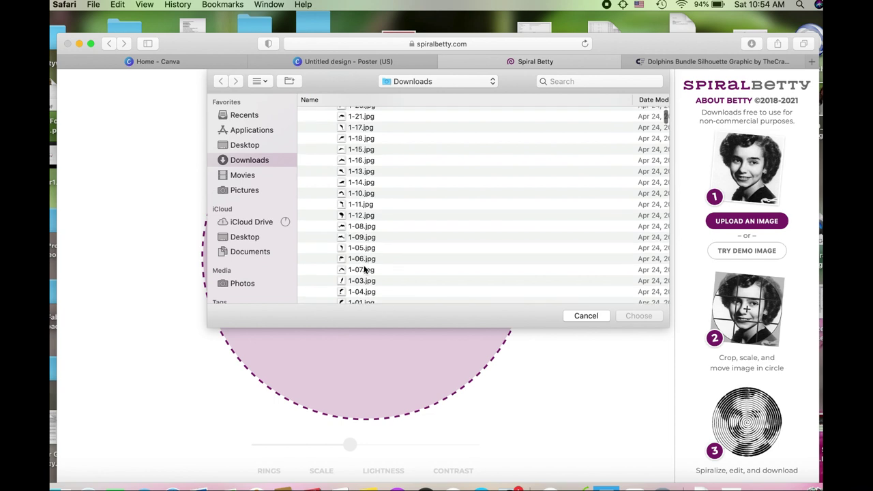
scroll(365, 269, up, 3)
scroll(361, 160, up, 1)
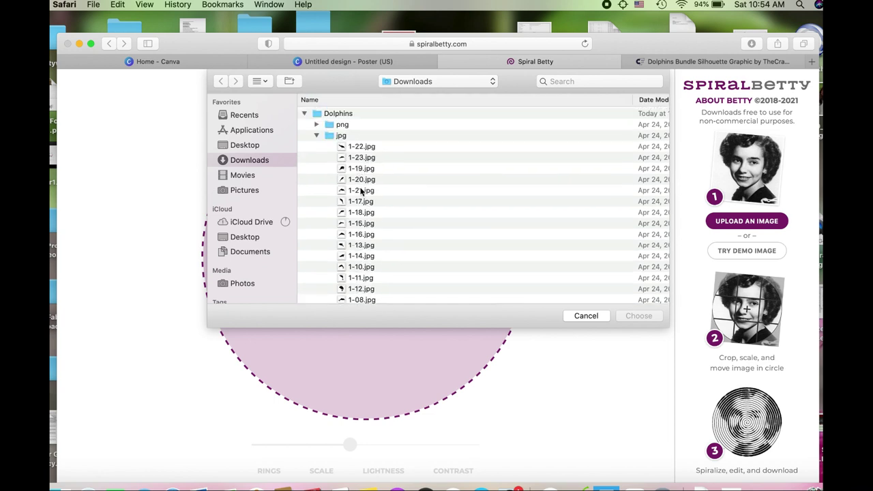
click(363, 269)
click(649, 319)
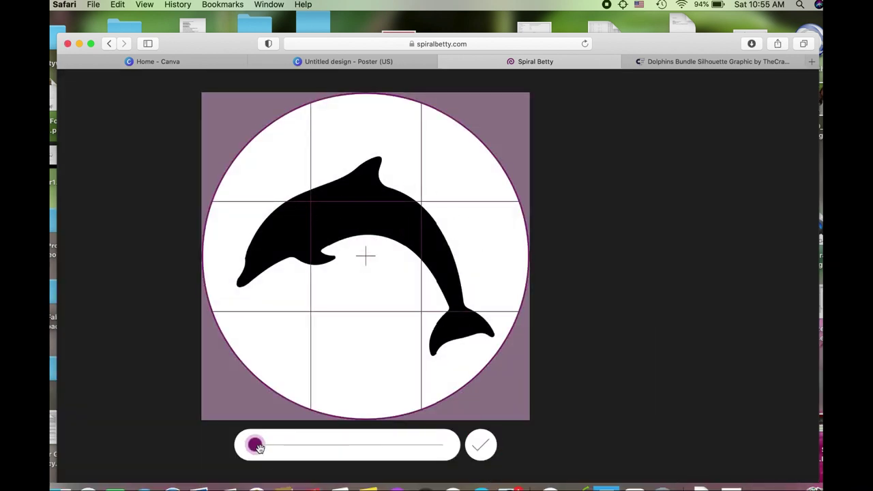
mouse_move(254, 445)
mouse_down()
mouse_move(329, 445)
mouse_move(255, 445)
mouse_up()
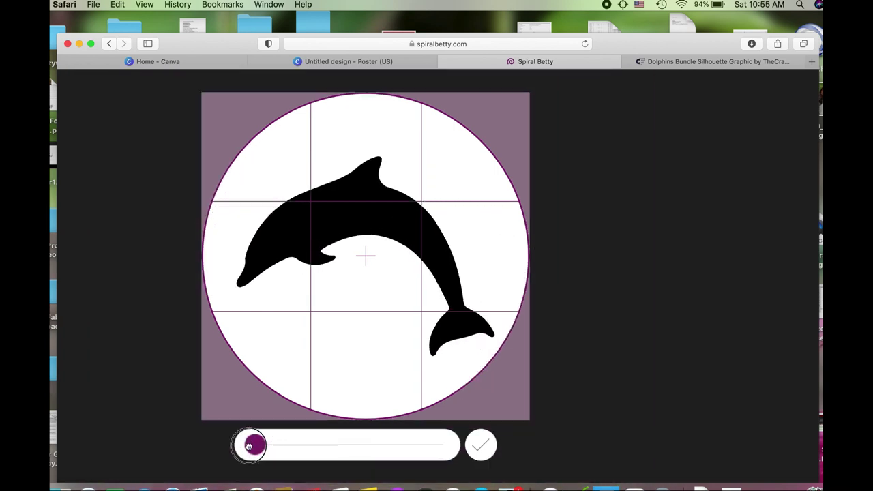
Generate the dolphin spiral in black on white and raise the ring count for finer rings.
click(480, 444)
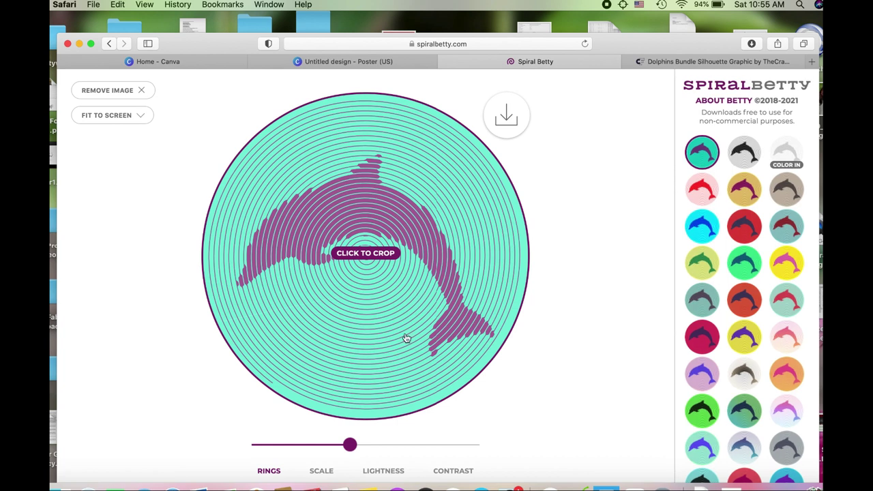
click(751, 157)
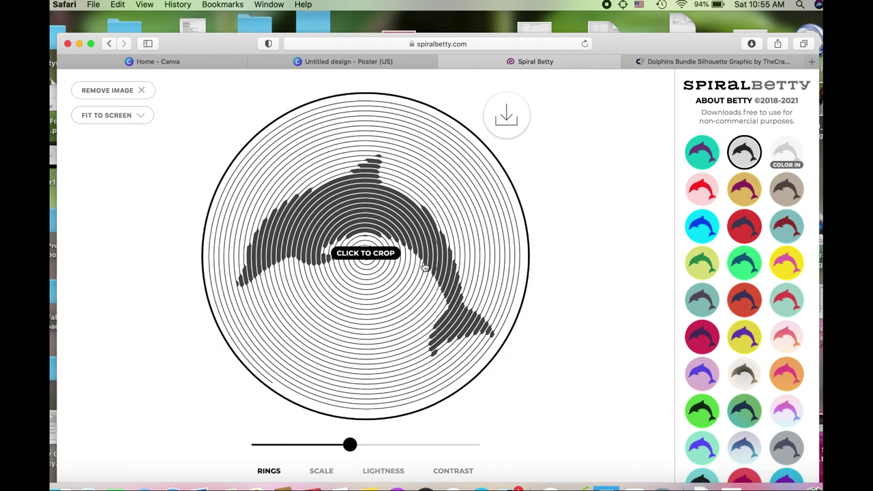
click(134, 116)
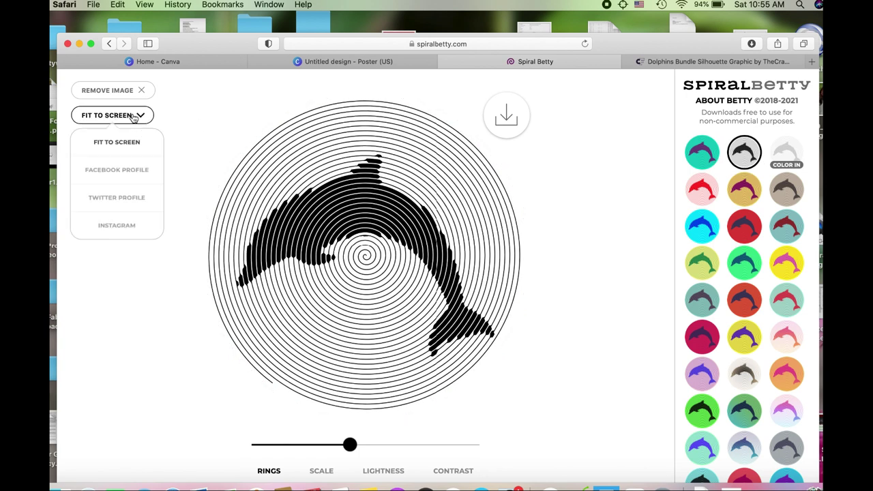
click(194, 109)
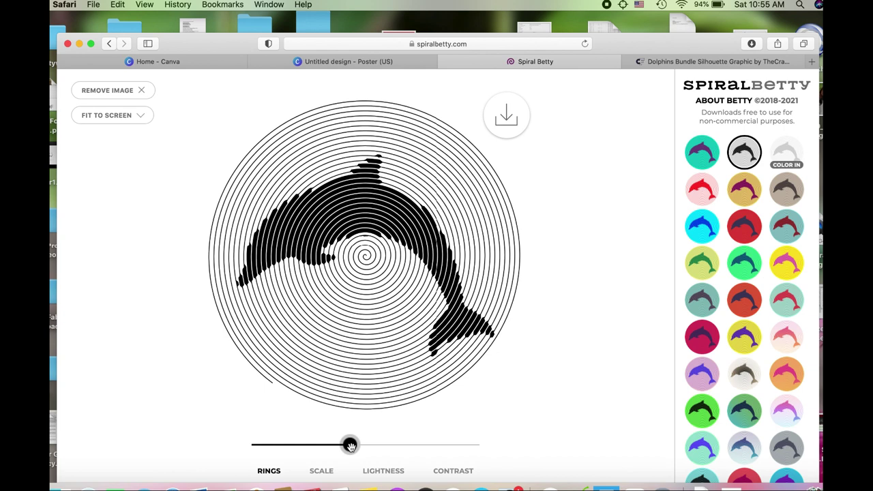
click(350, 446)
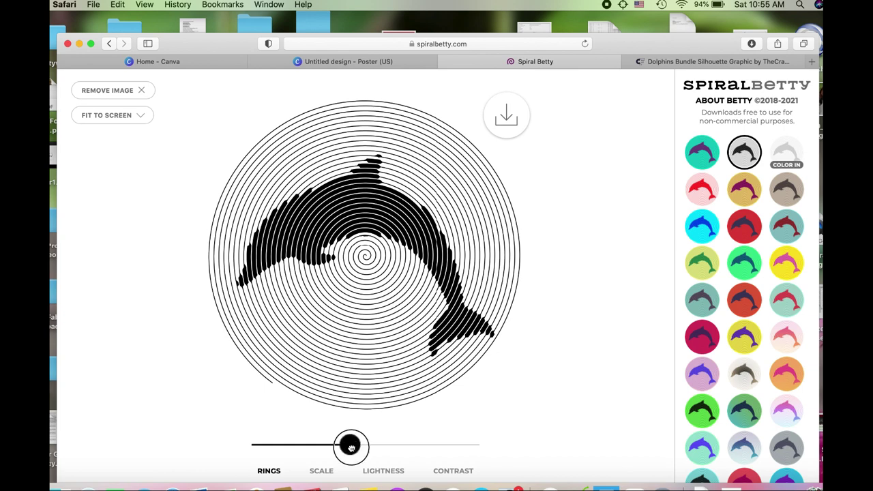
drag(350, 446, 452, 443)
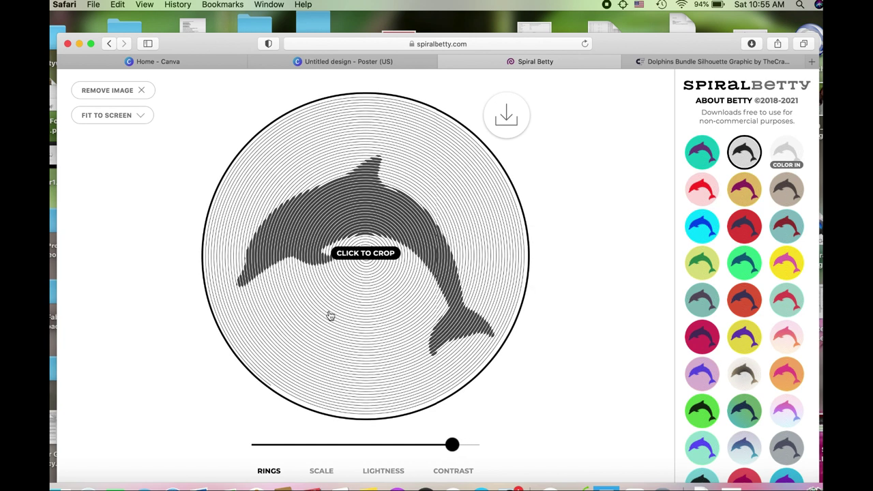
Lower the dolphin spiral's rings toward the middle and open the download panel.
drag(452, 444, 374, 455)
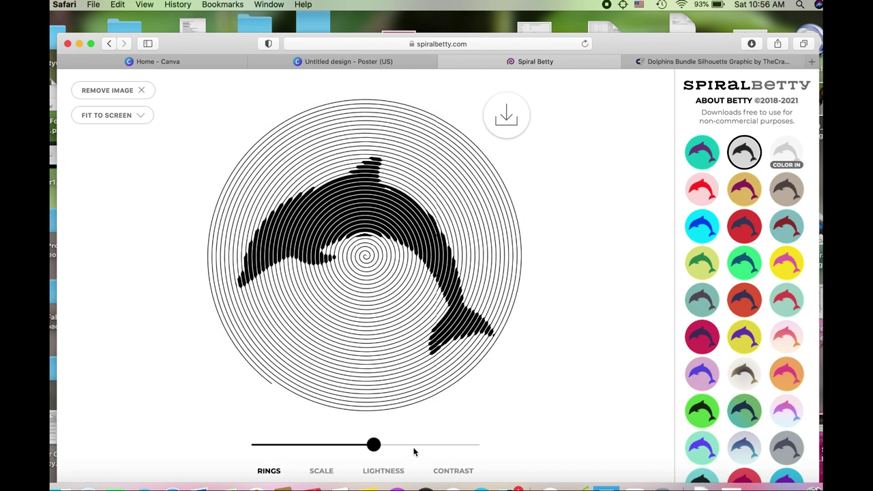
click(508, 118)
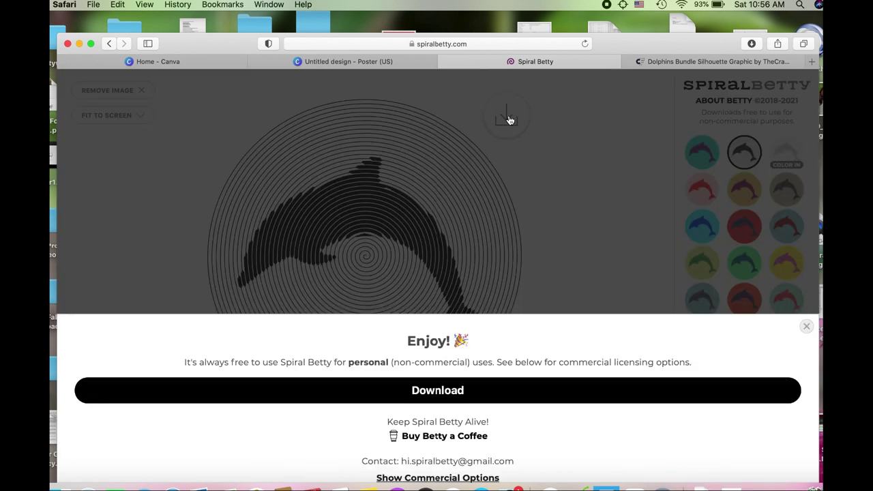
Download the dolphin spiral, then remove the image to leave an empty upload circle.
click(443, 392)
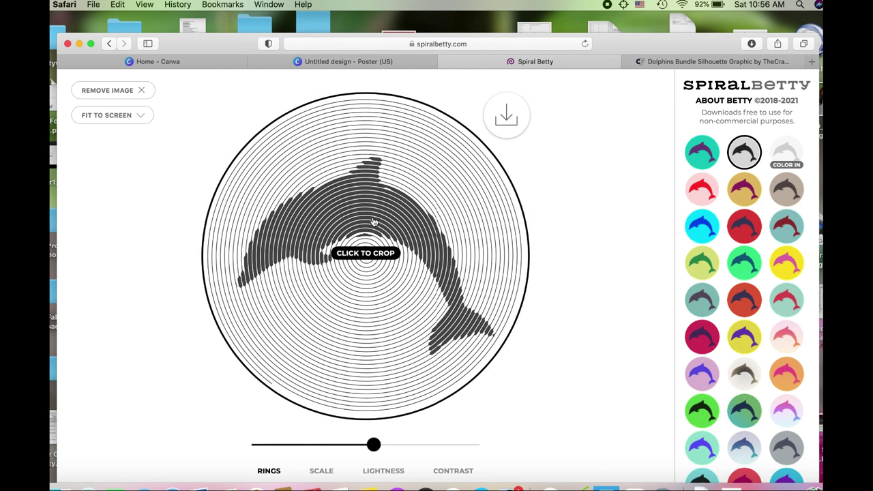
click(120, 91)
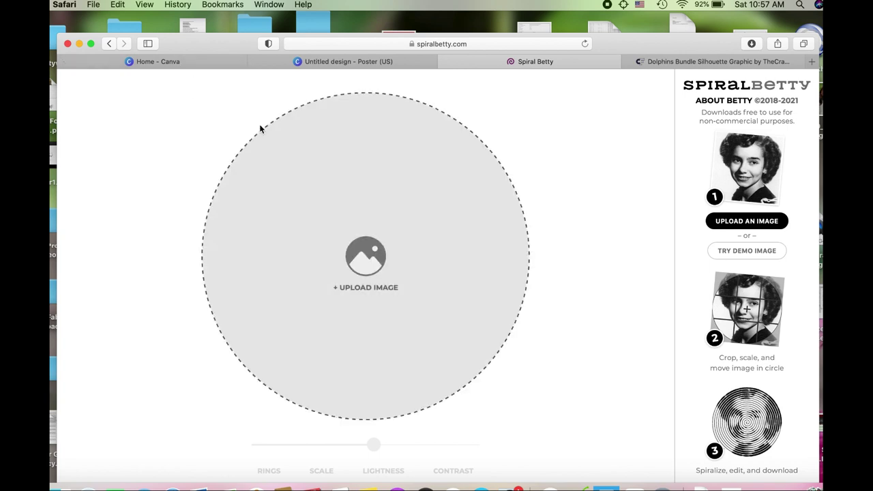
mouse_move(198, 61)
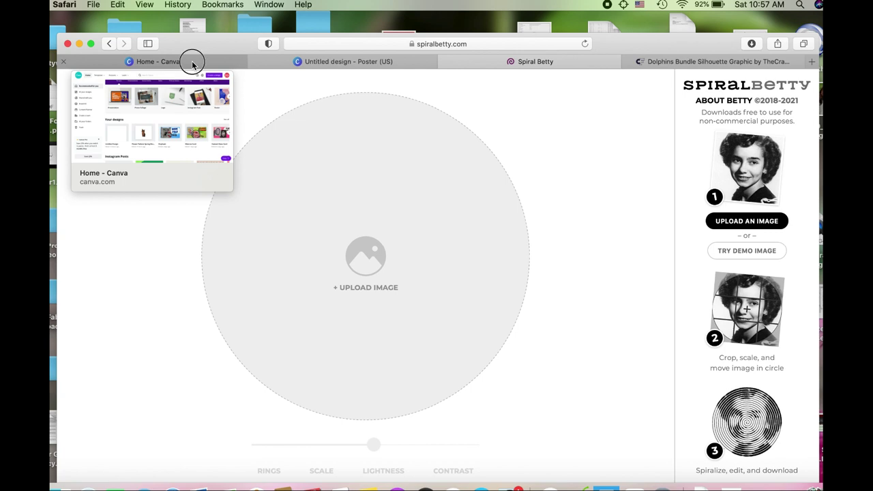
Go to the Untitled design poster in Canva and add the first uploaded cat photo.
click(191, 61)
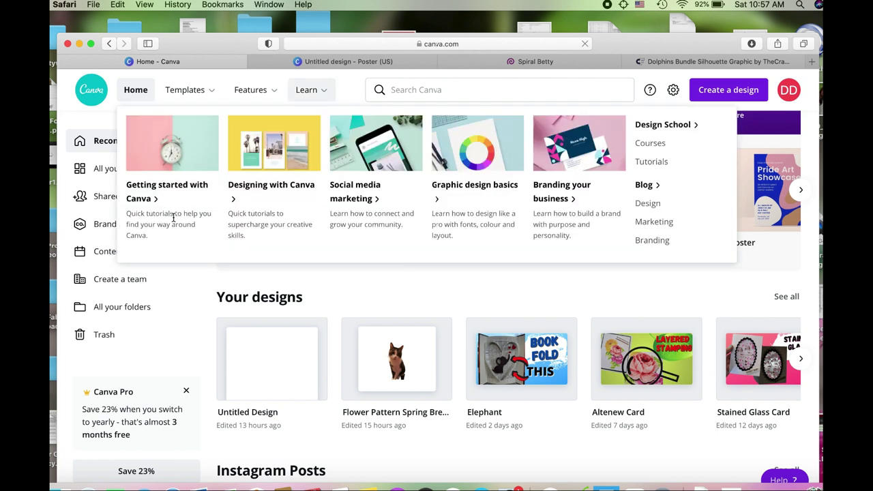
mouse_move(312, 353)
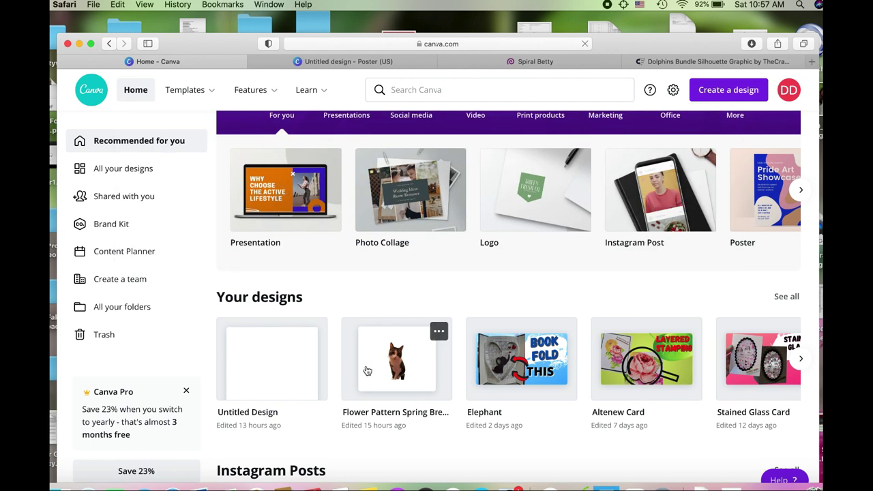
click(355, 63)
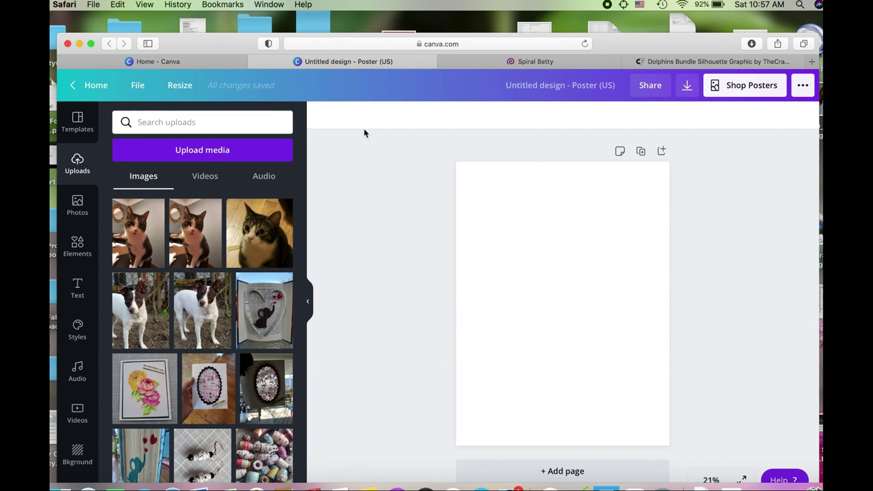
click(142, 234)
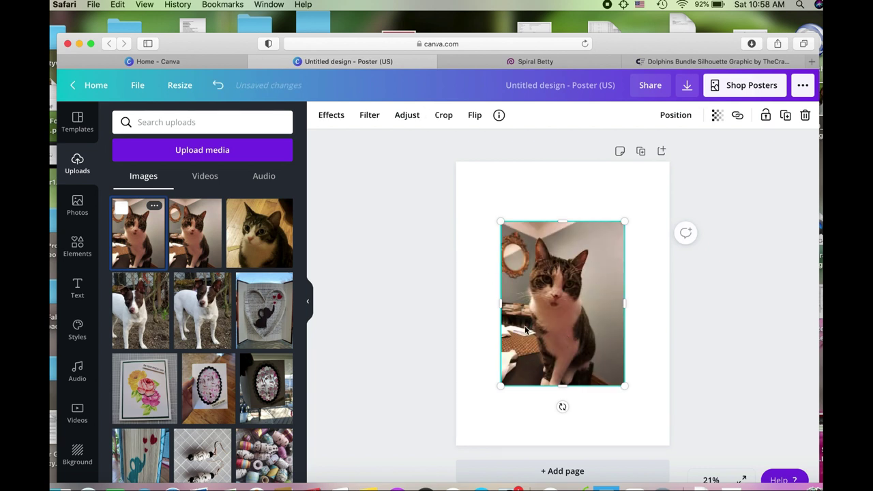
Remove the cat photo's background and crop it in from the bottom, right and left.
click(337, 119)
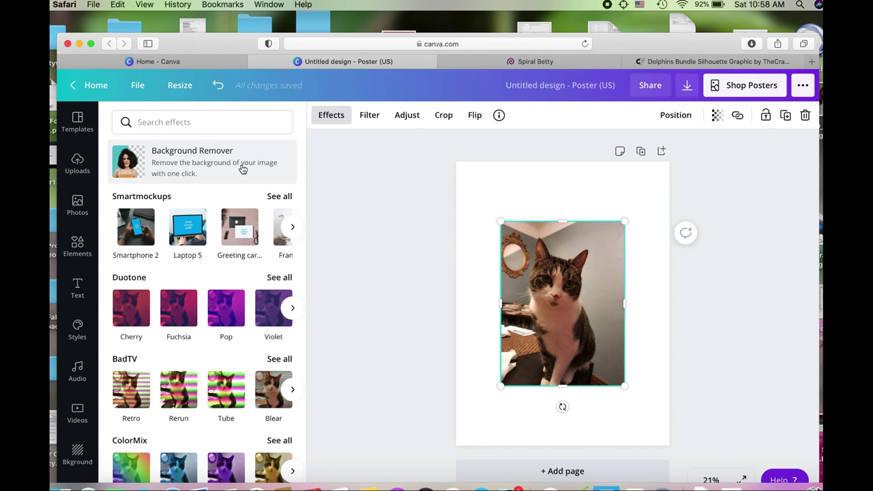
click(242, 170)
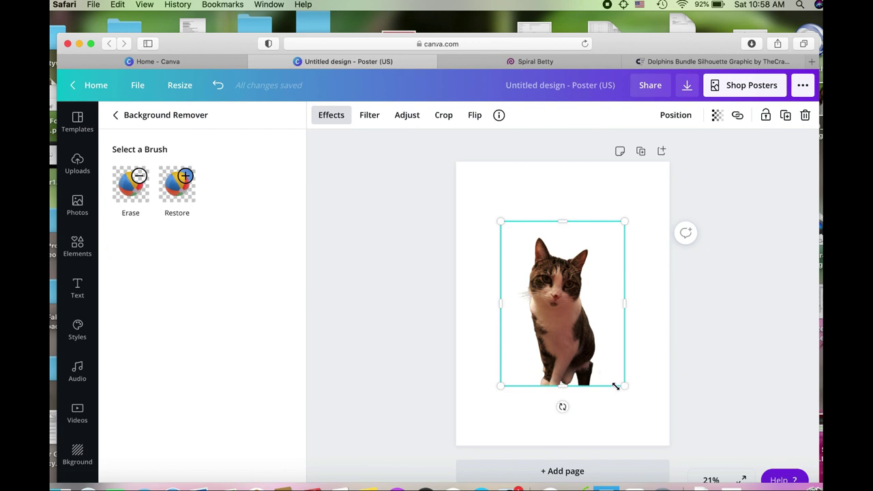
click(446, 118)
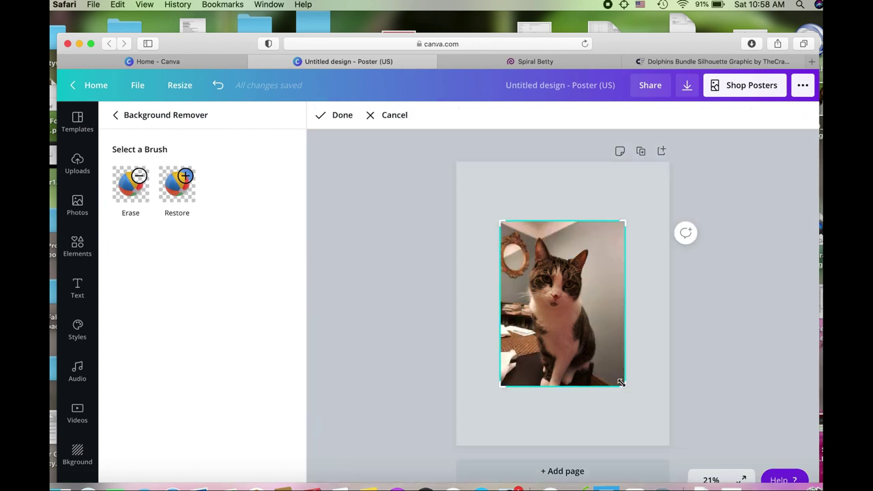
drag(622, 382, 622, 339)
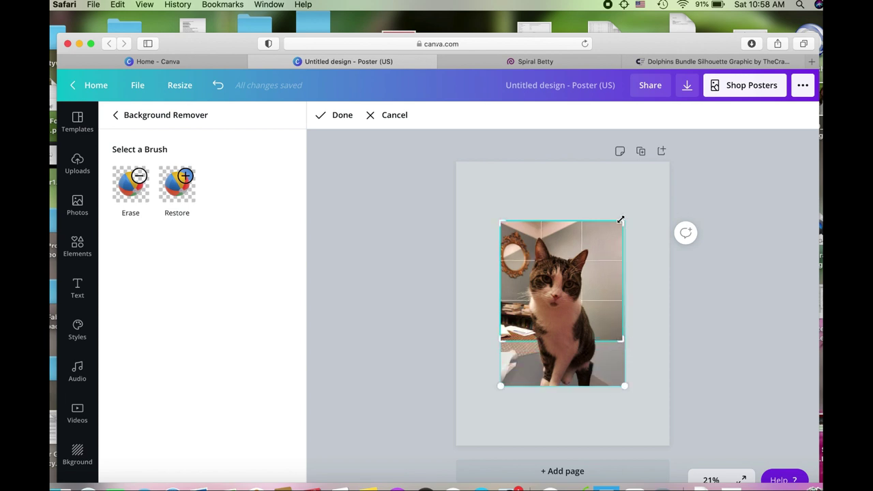
drag(621, 220, 609, 221)
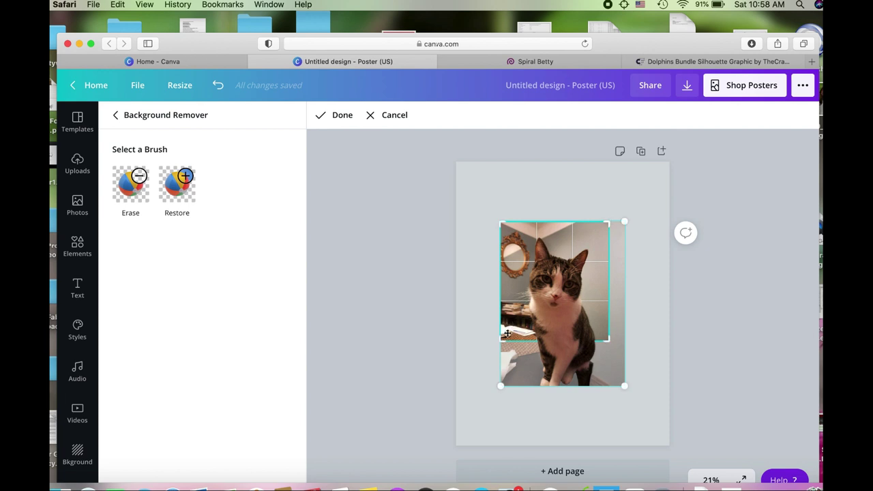
drag(502, 341, 506, 339)
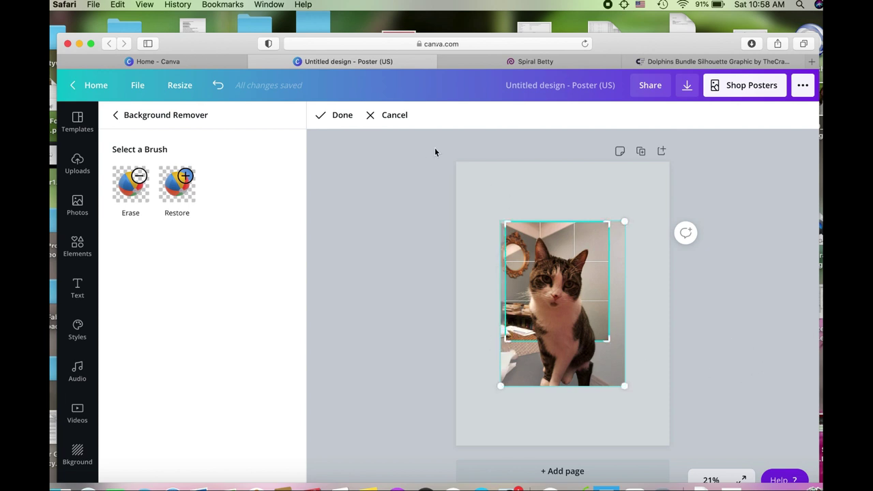
Apply the crop and download the design as the JPG Untitled design-3.jpg.
click(336, 116)
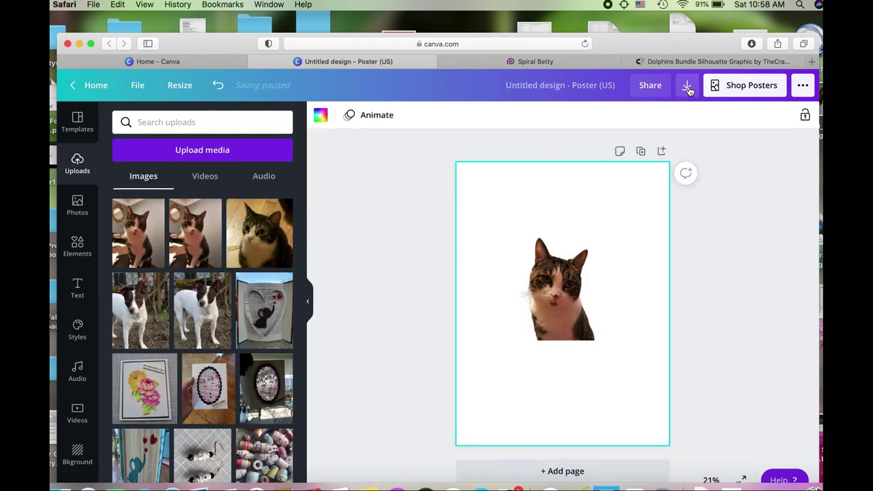
click(688, 87)
click(788, 168)
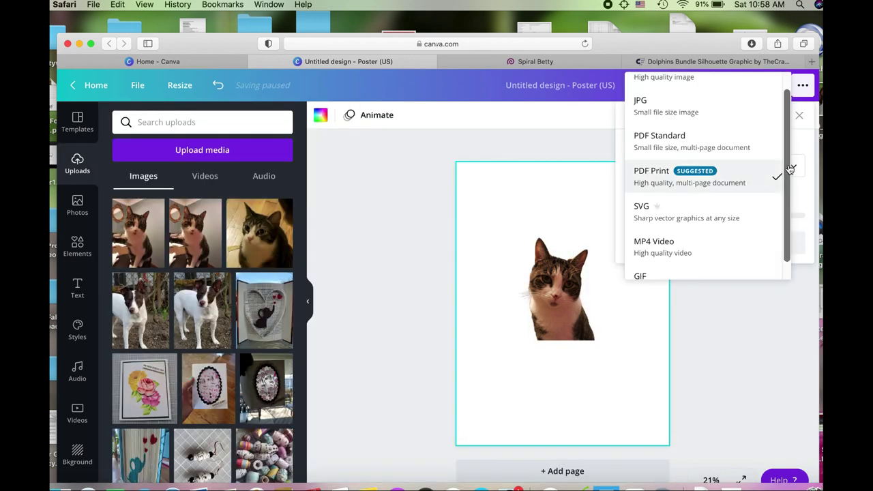
click(706, 111)
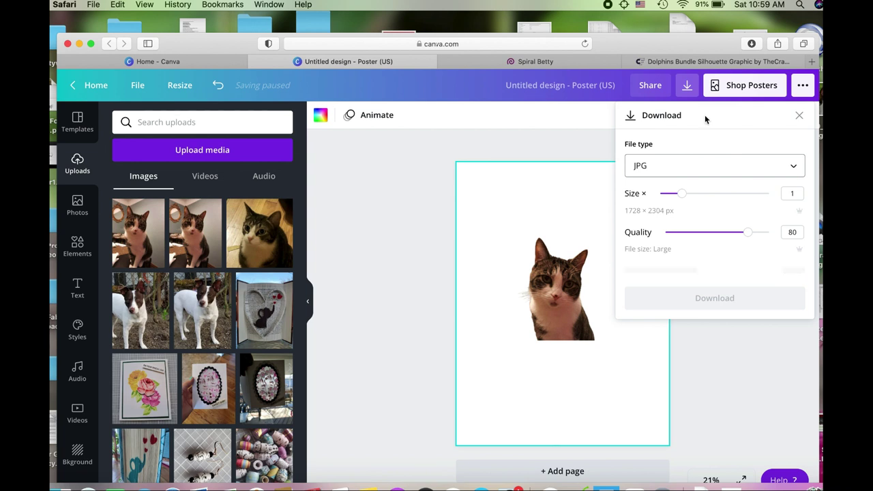
click(720, 298)
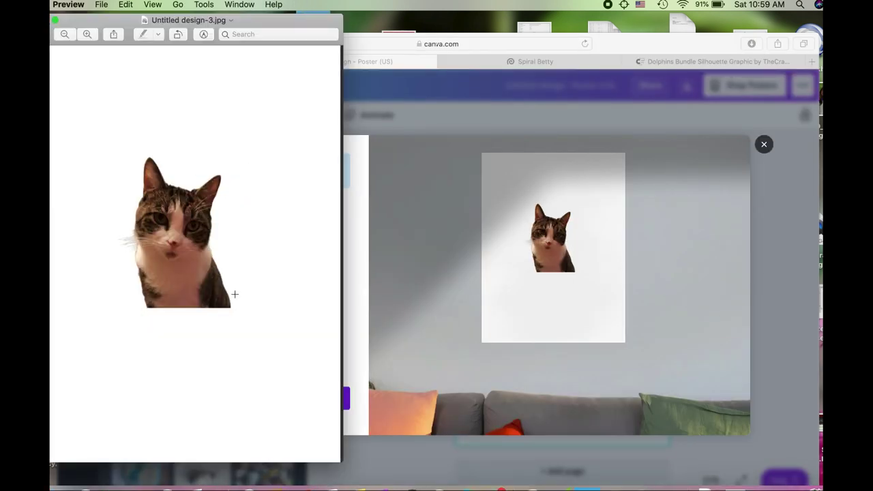
click(61, 21)
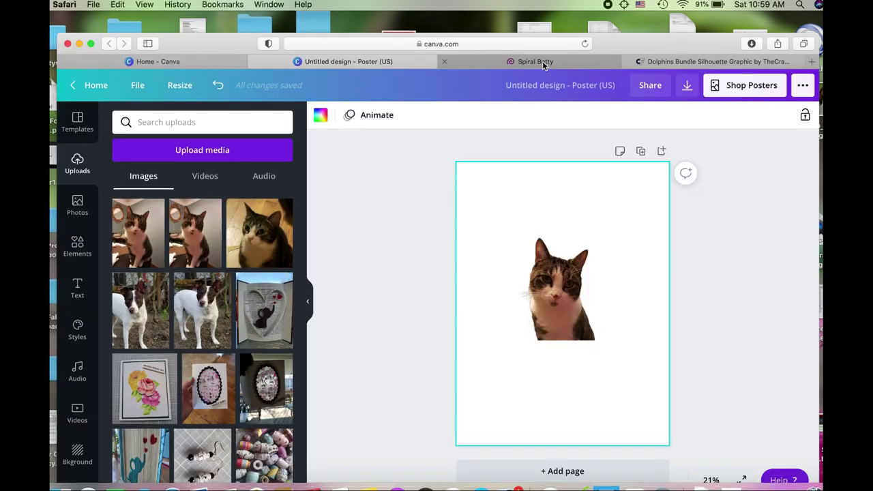
Upload Untitled design-3.jpg into the Spiral Betty circle.
click(539, 61)
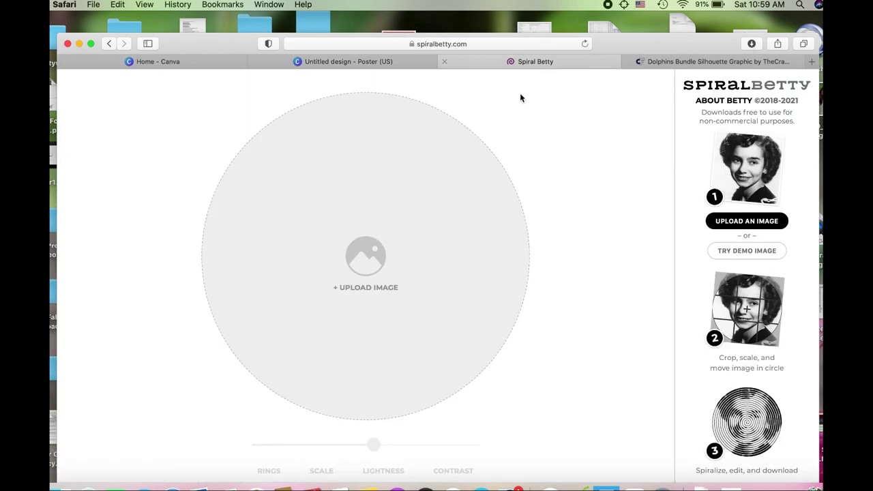
click(362, 265)
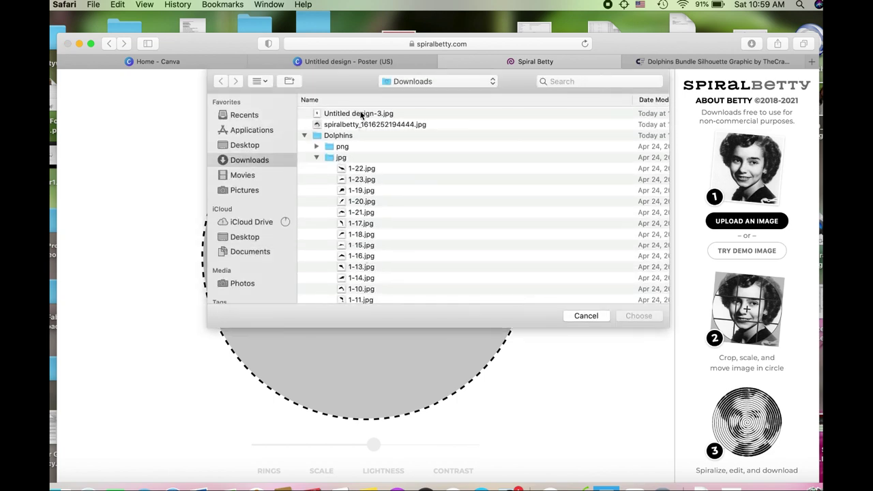
click(362, 114)
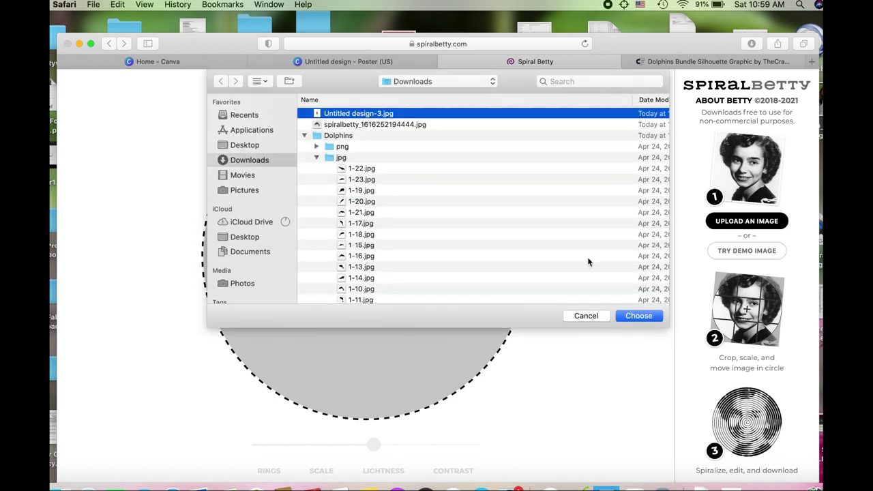
click(639, 316)
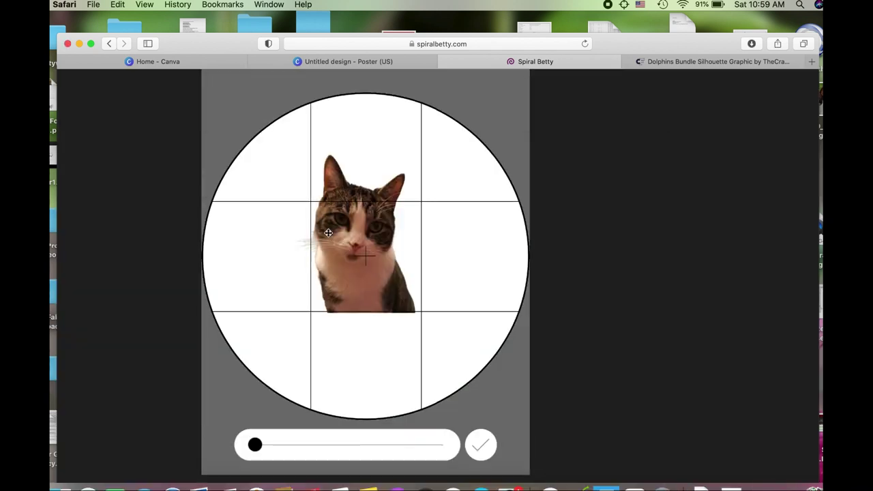
Enlarge and position the cat so its face fills the circle with the nose centred, then render the spiral.
drag(254, 445, 315, 446)
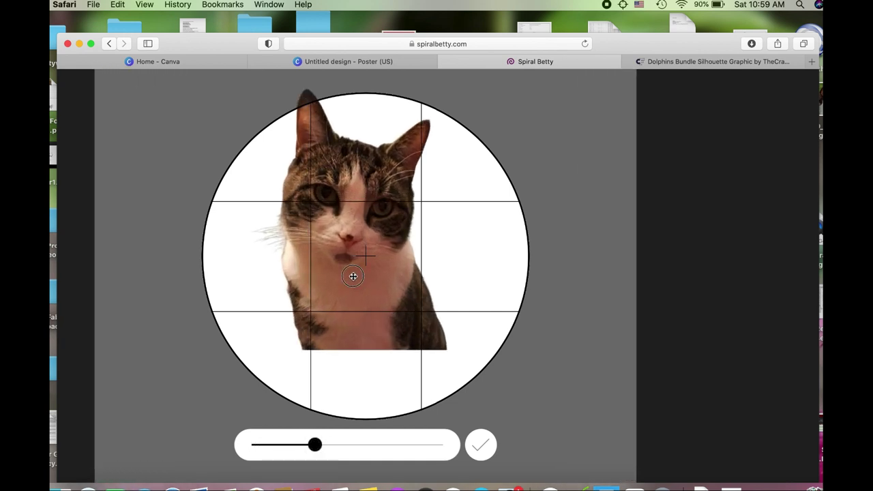
drag(346, 289, 358, 308)
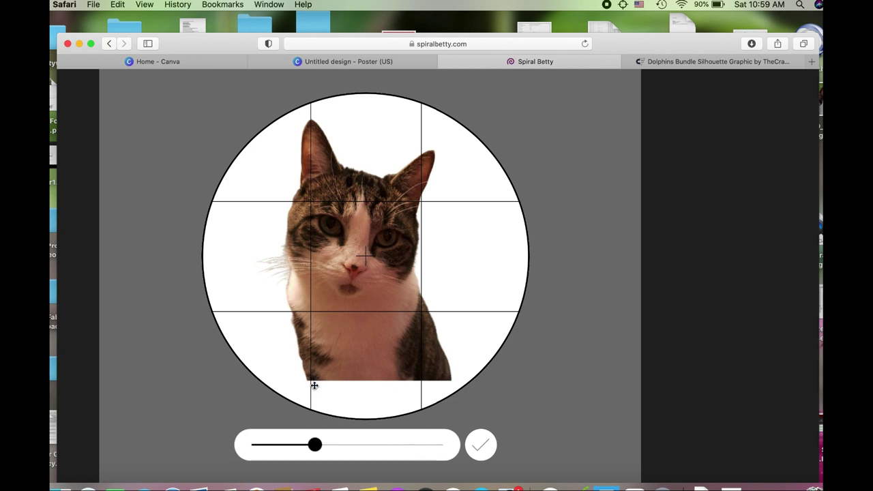
drag(314, 445, 351, 445)
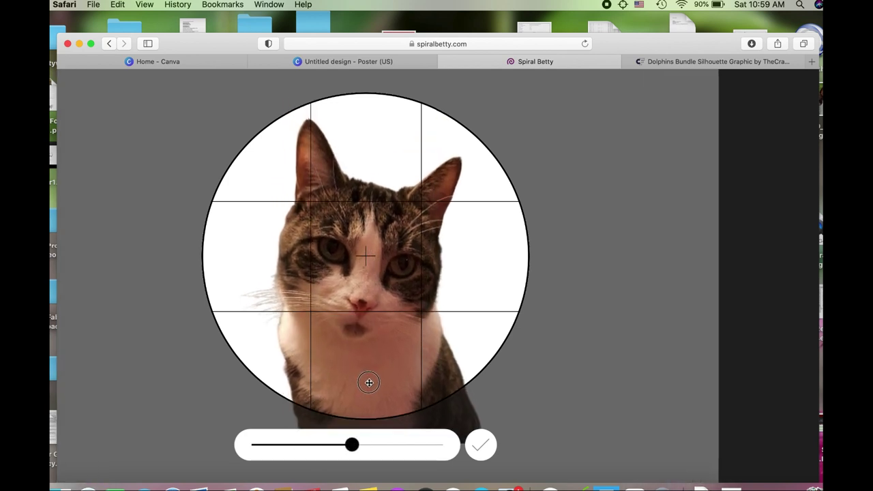
mouse_move(368, 381)
mouse_down()
mouse_move(348, 311)
mouse_move(355, 320)
mouse_move(343, 312)
mouse_move(361, 350)
mouse_move(362, 380)
mouse_up()
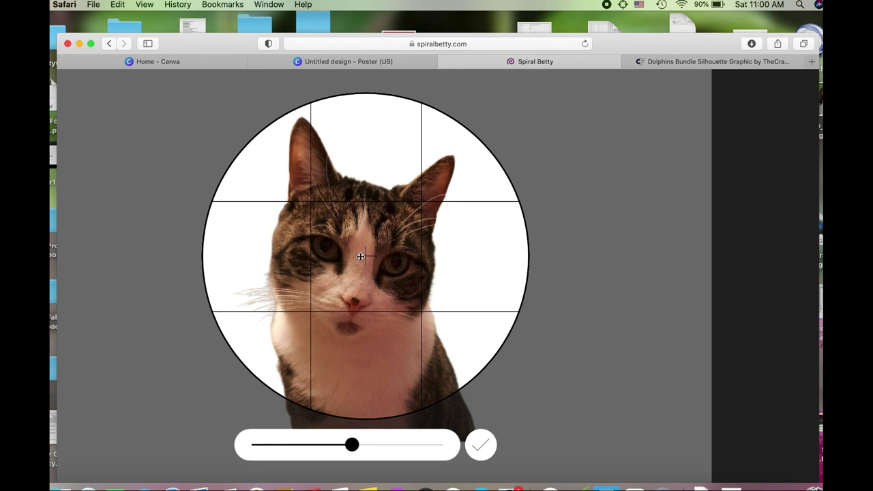
drag(419, 302, 390, 308)
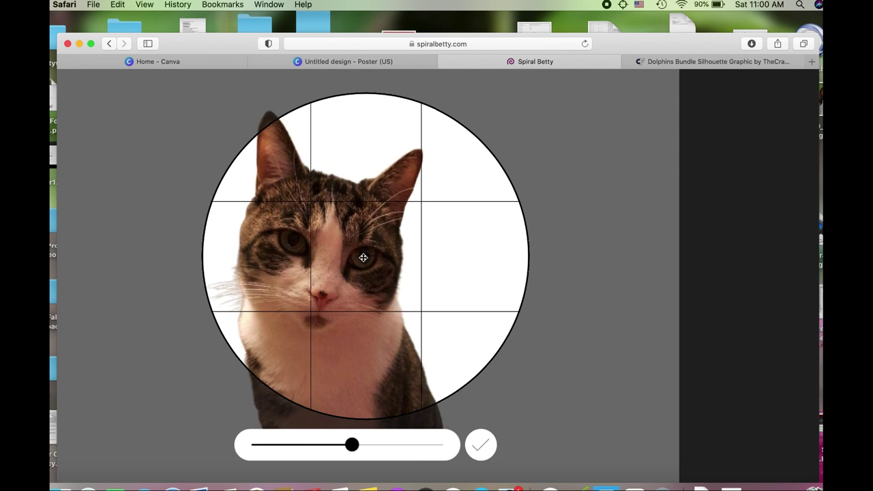
drag(353, 326, 383, 333)
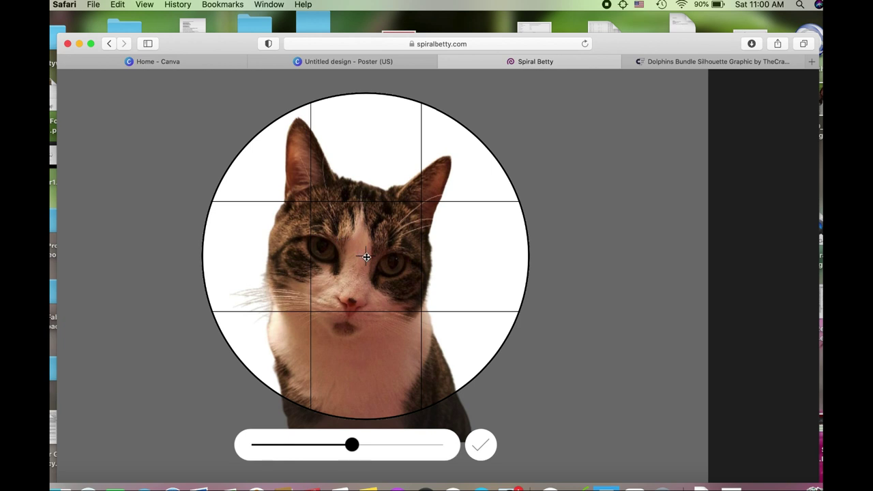
click(481, 445)
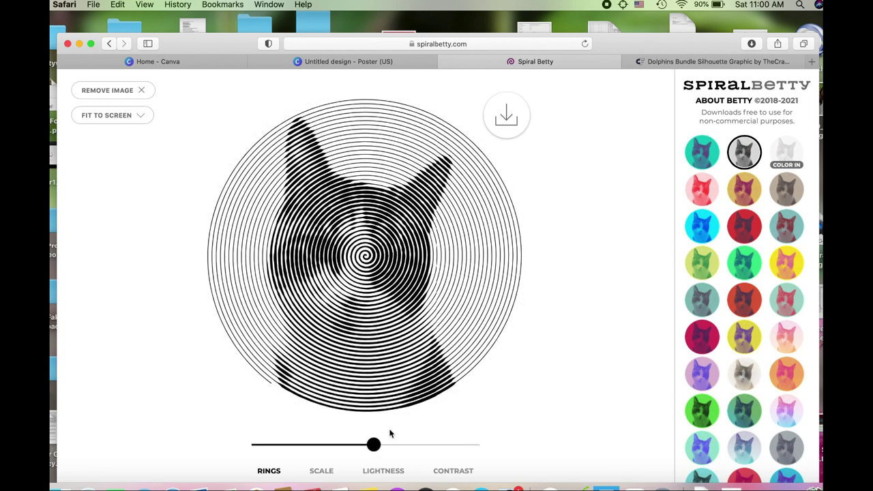
Add more rings to the cat spiral, download it, and switch to Cricut Design Space.
drag(379, 446, 398, 445)
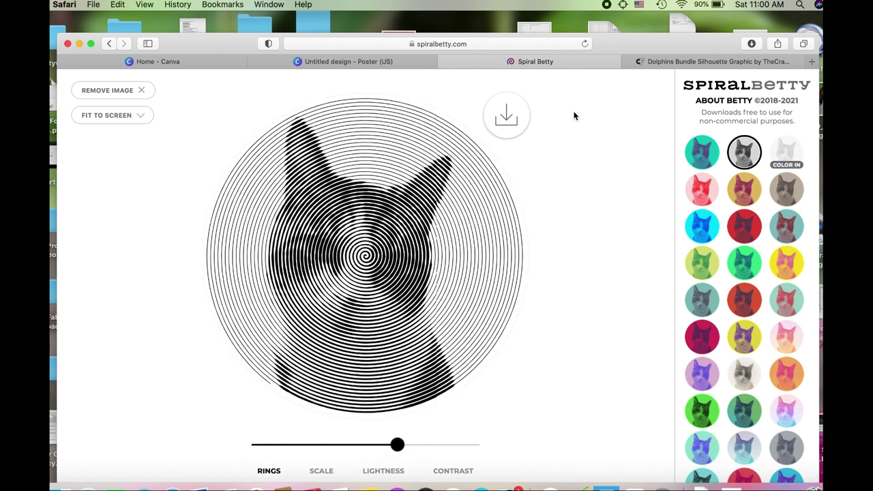
click(507, 117)
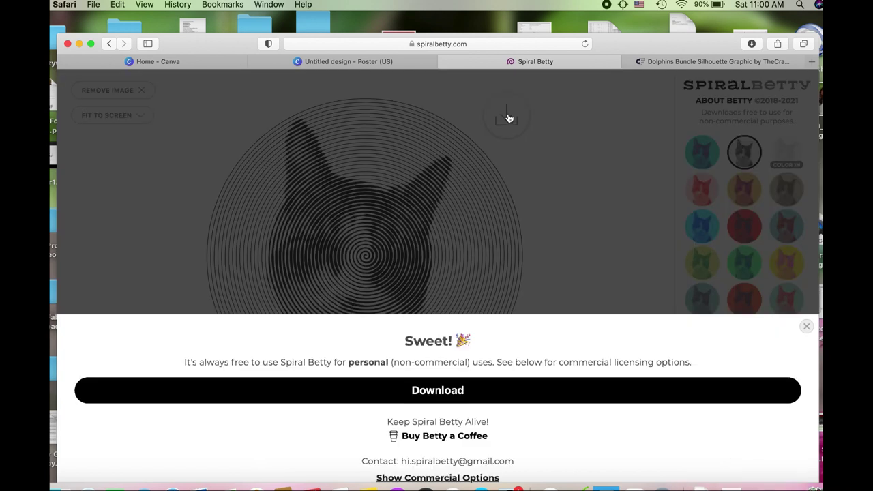
click(437, 390)
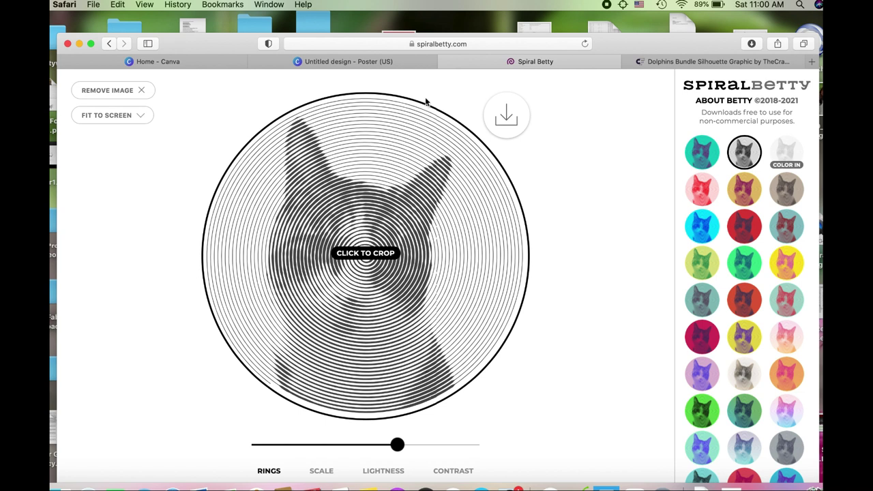
key(super+Tab)
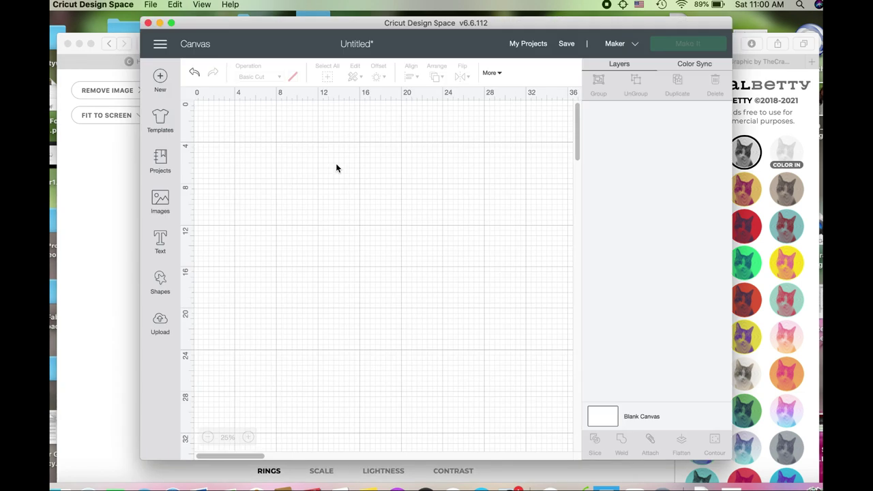
Choose the spiral dolphin JPG as a new image upload.
click(161, 321)
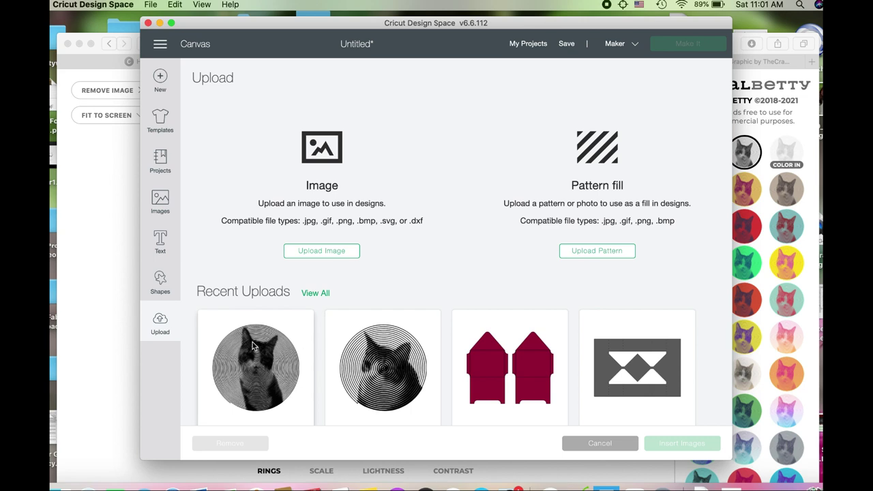
click(322, 251)
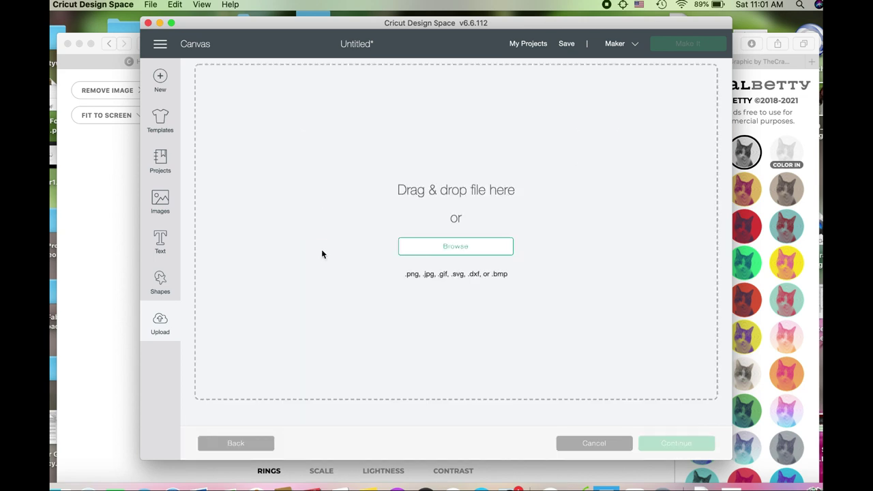
click(464, 246)
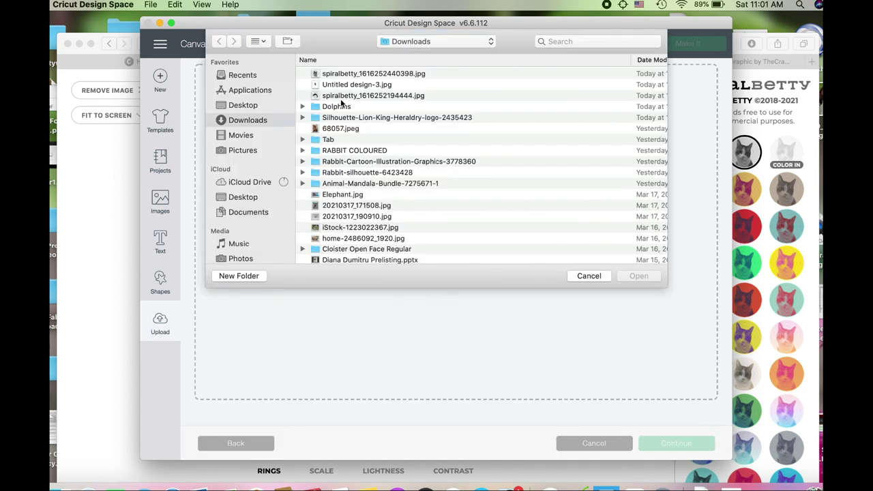
click(343, 98)
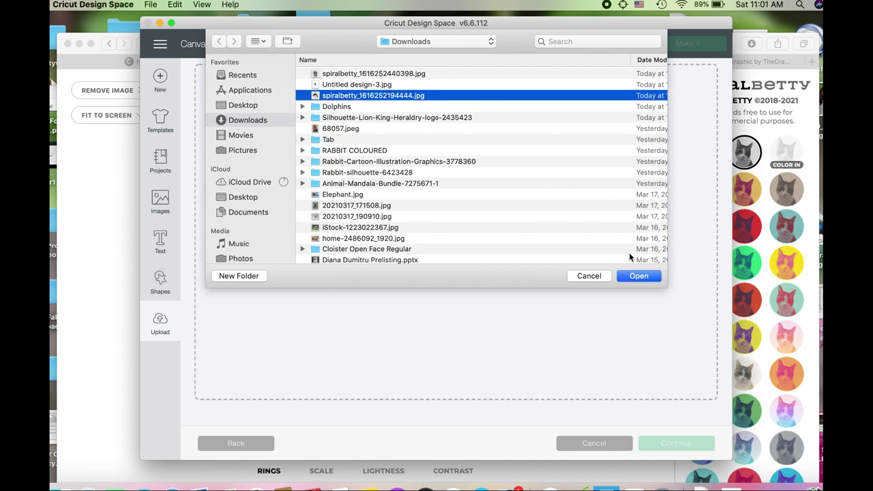
click(640, 275)
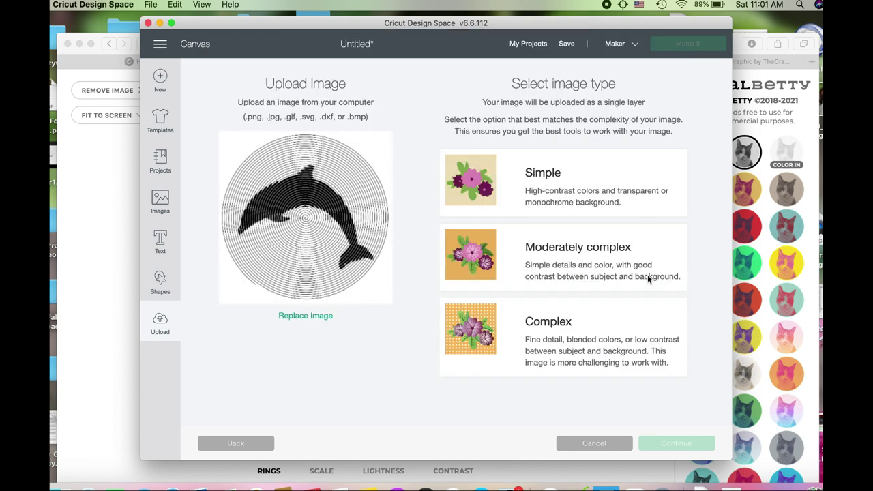
Mark the dolphin as Complex, erase its white background, and upload it as a Cut Image.
click(484, 333)
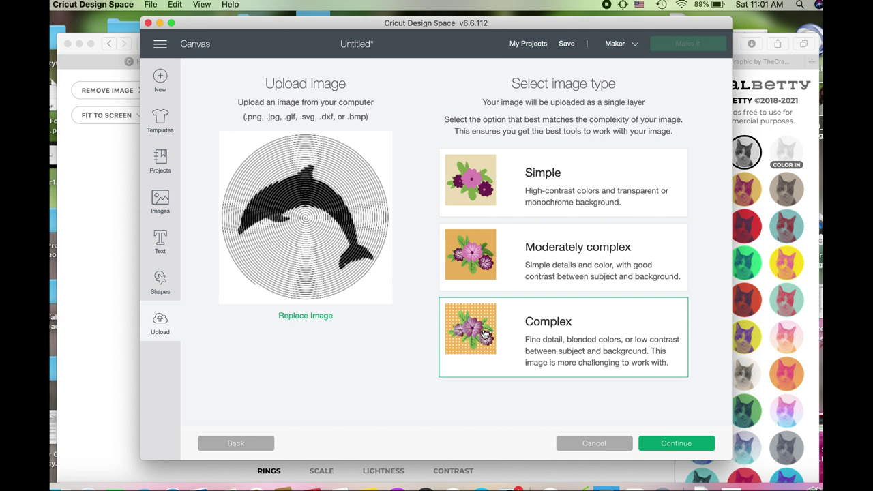
click(685, 443)
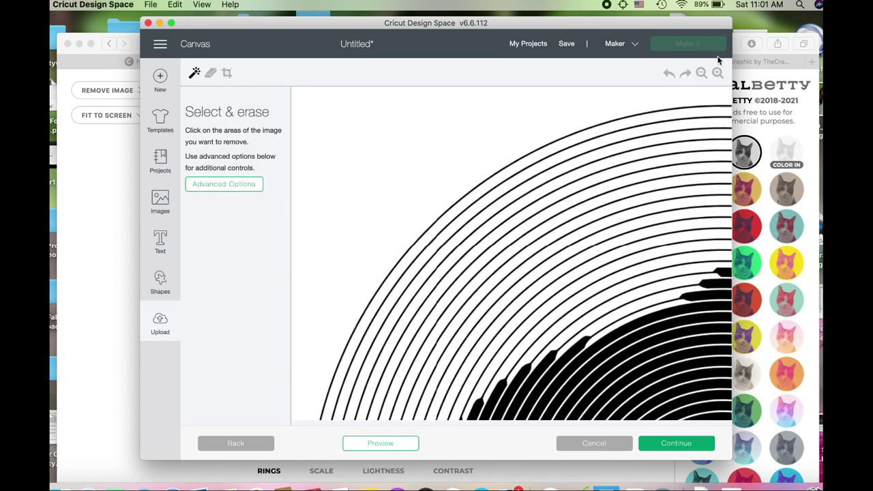
click(701, 73)
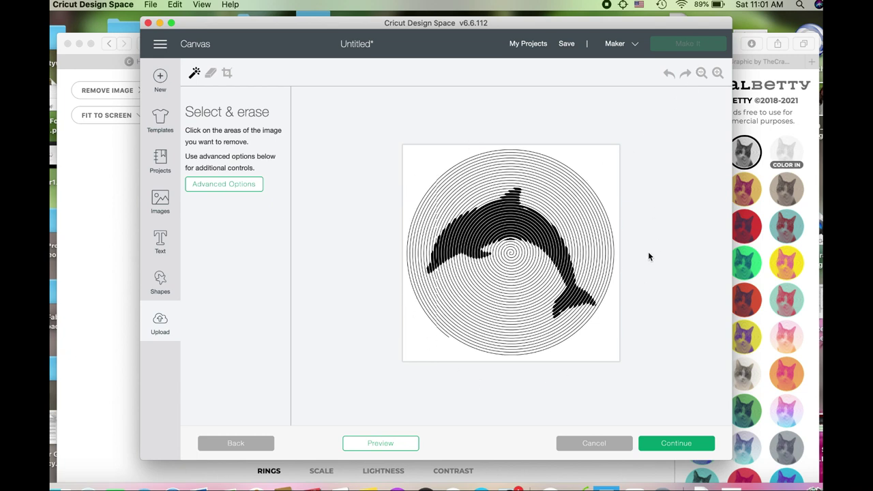
click(417, 158)
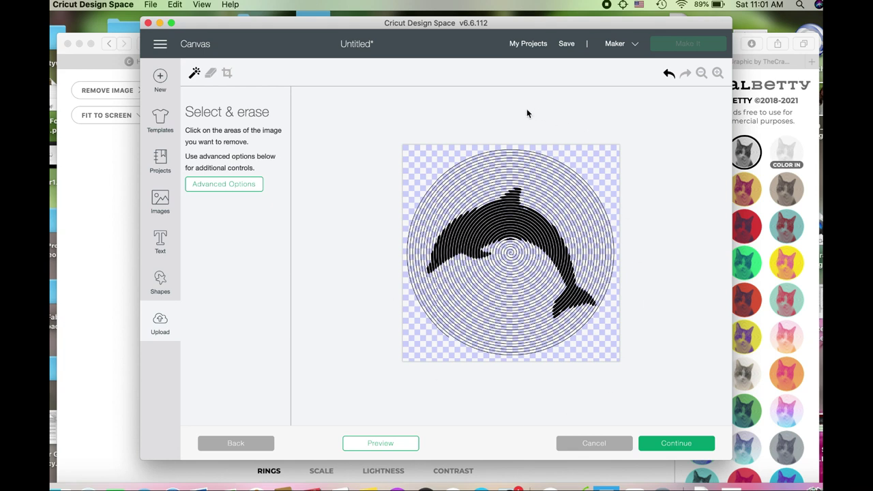
click(673, 443)
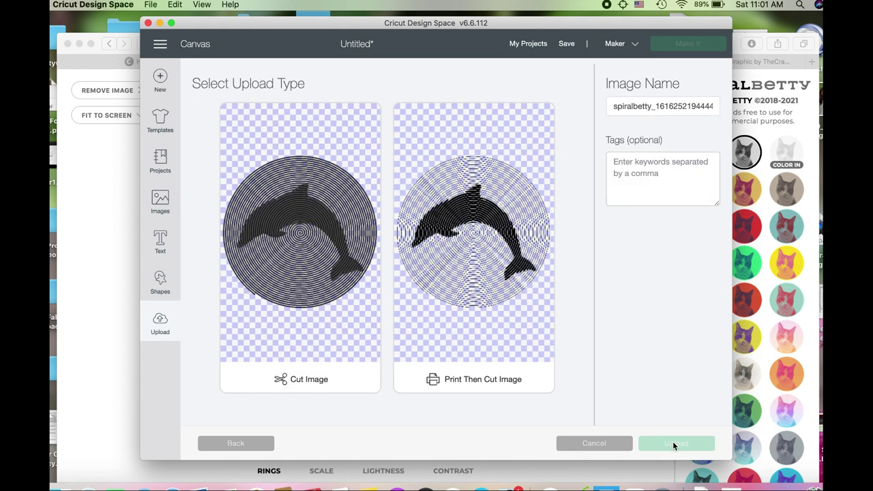
click(305, 241)
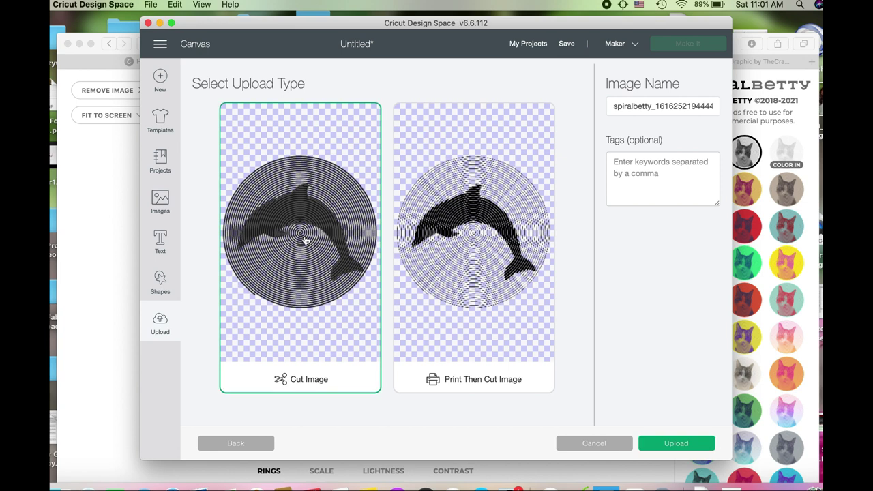
click(674, 443)
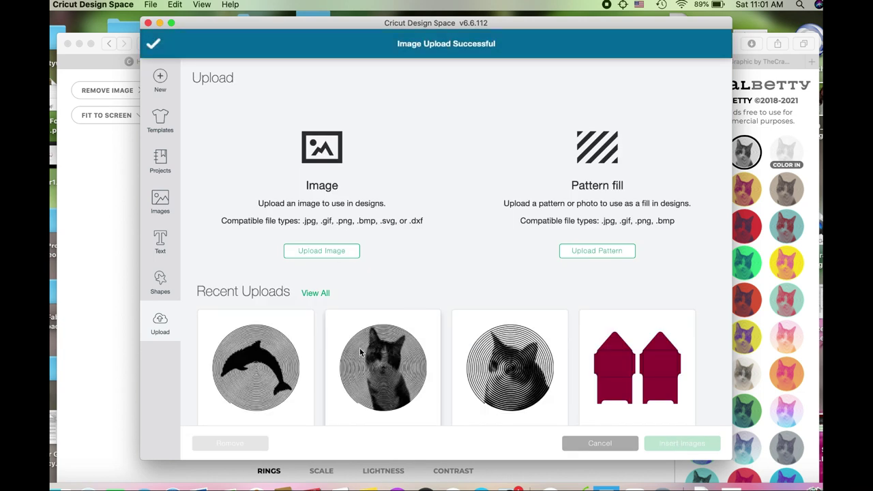
Upload the spiral cat JPG and mark it as a Complex image.
click(322, 252)
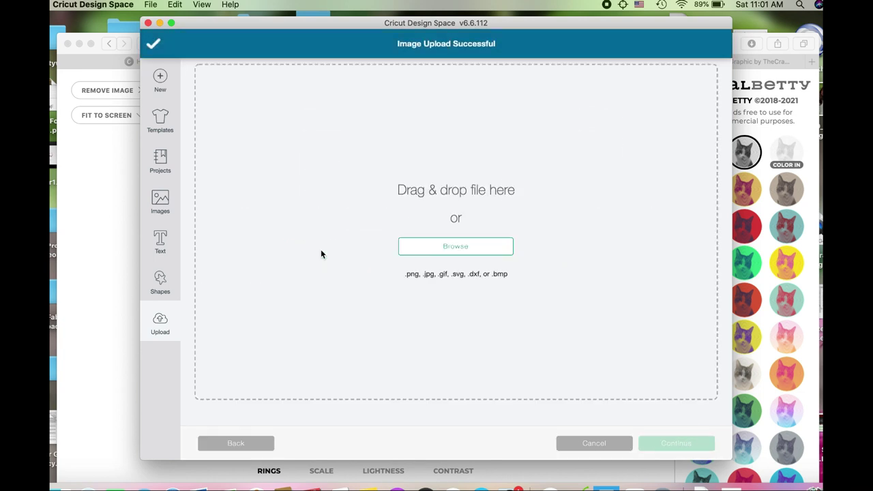
click(456, 247)
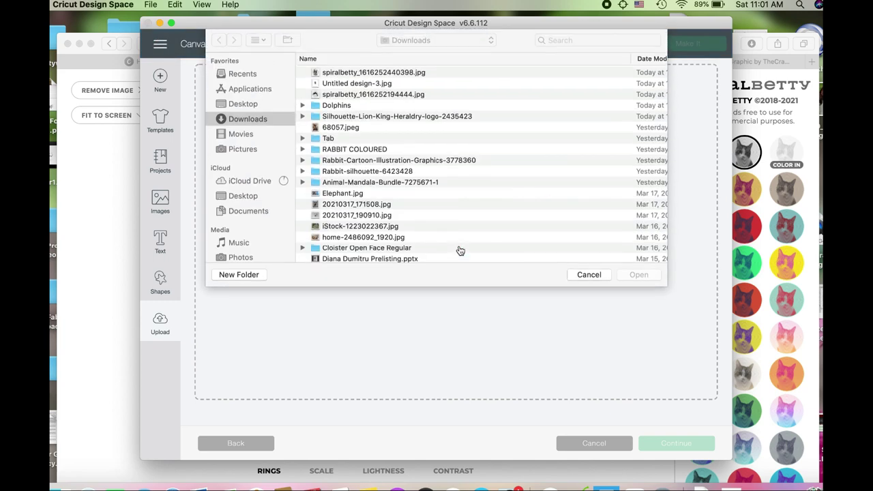
click(344, 75)
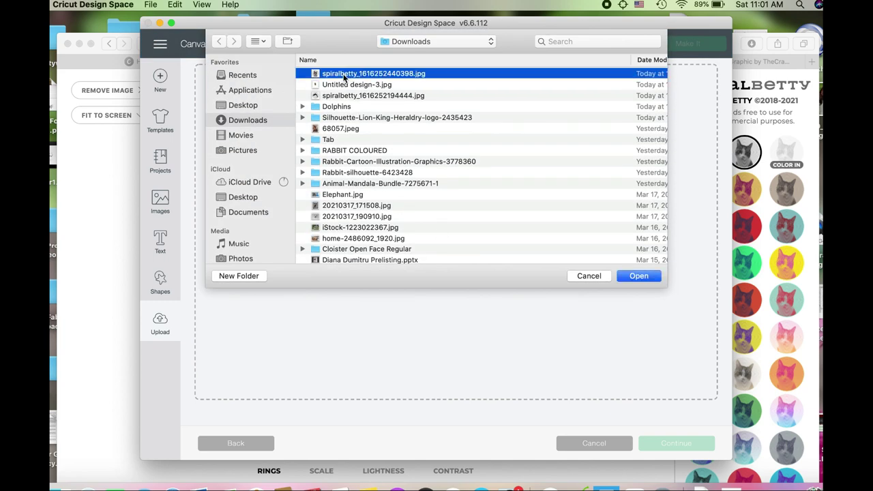
click(640, 276)
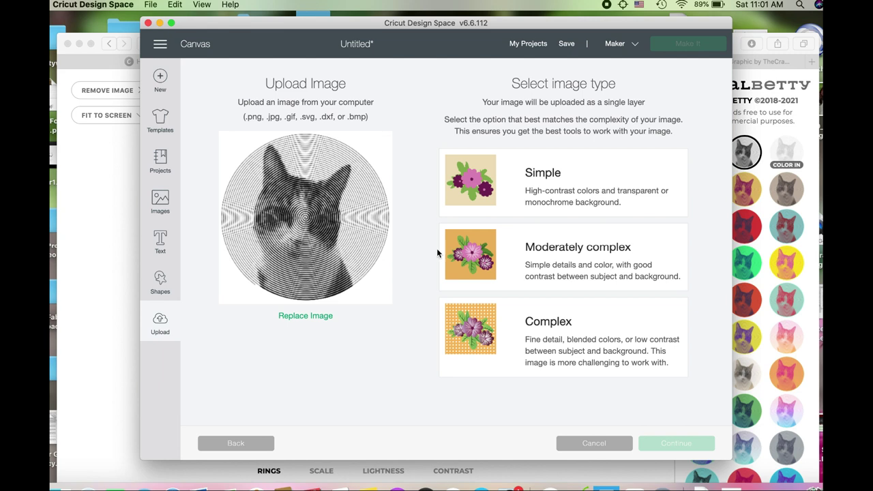
click(531, 334)
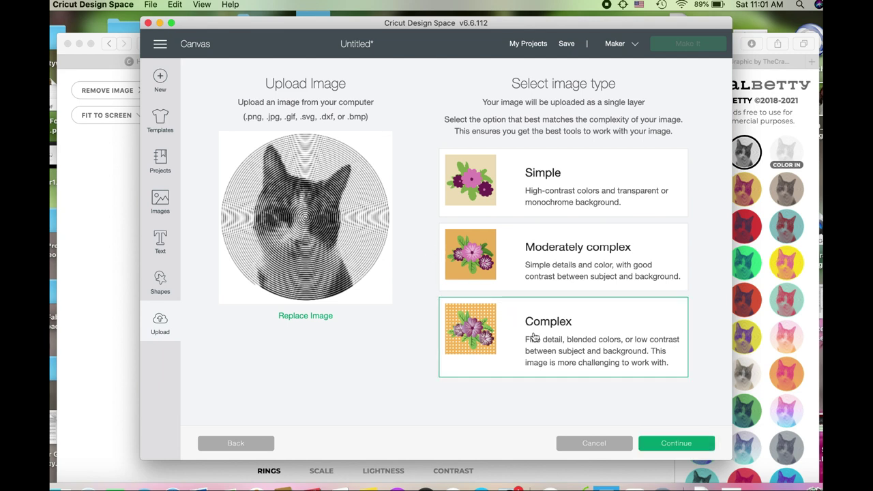
Erase the cat image's white background with the wand and continue.
click(686, 448)
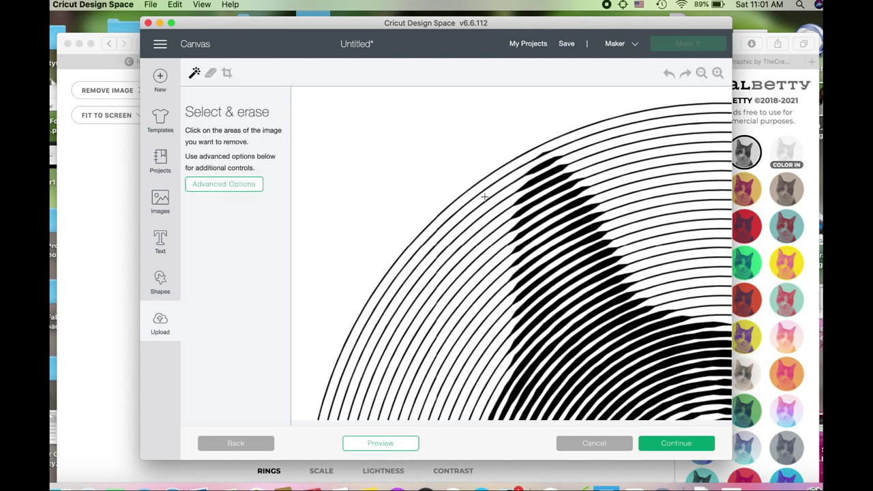
click(701, 73)
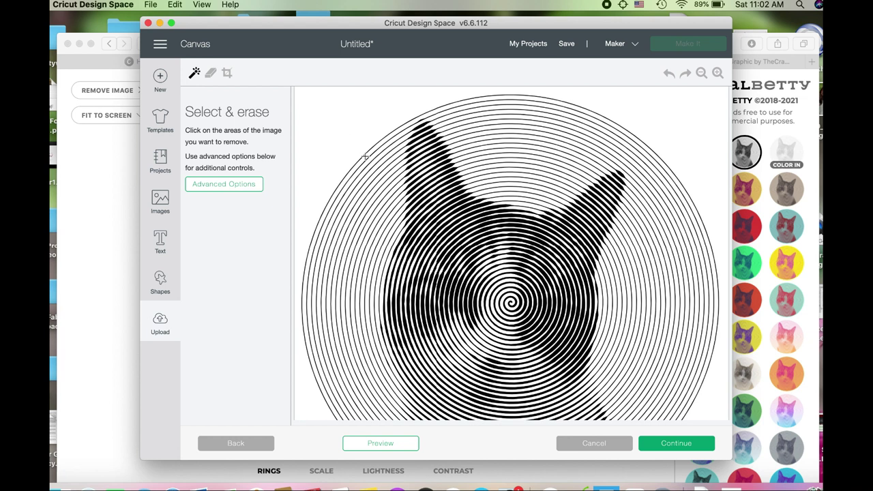
click(332, 131)
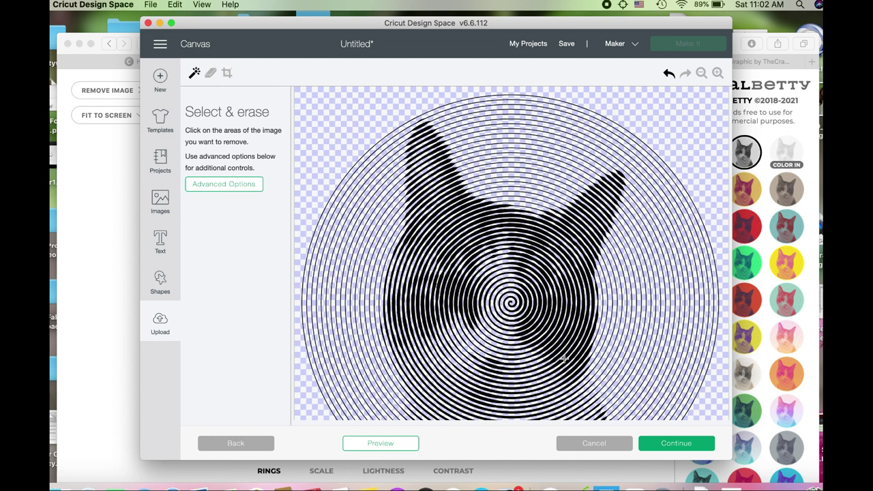
click(685, 447)
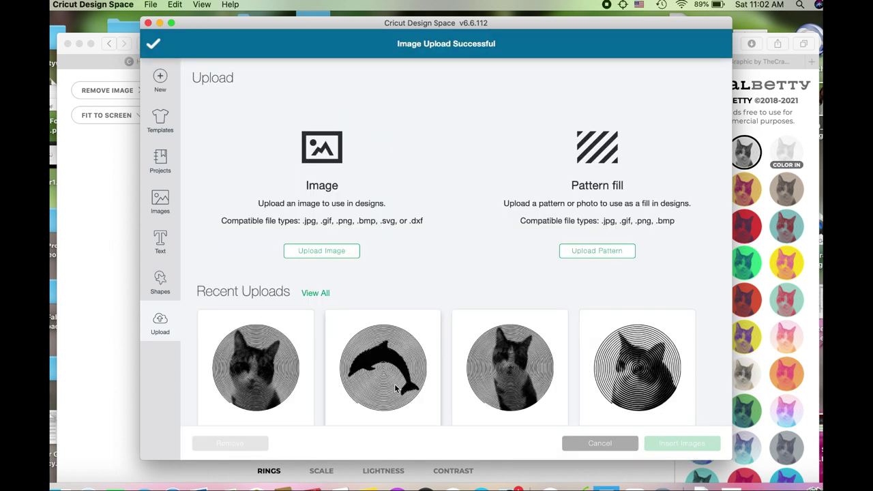
Place the dolphin upload on the canvas, resize it to 11.5 inches wide, and send it to a 12" x 12" mat.
scroll(394, 385, down, 3)
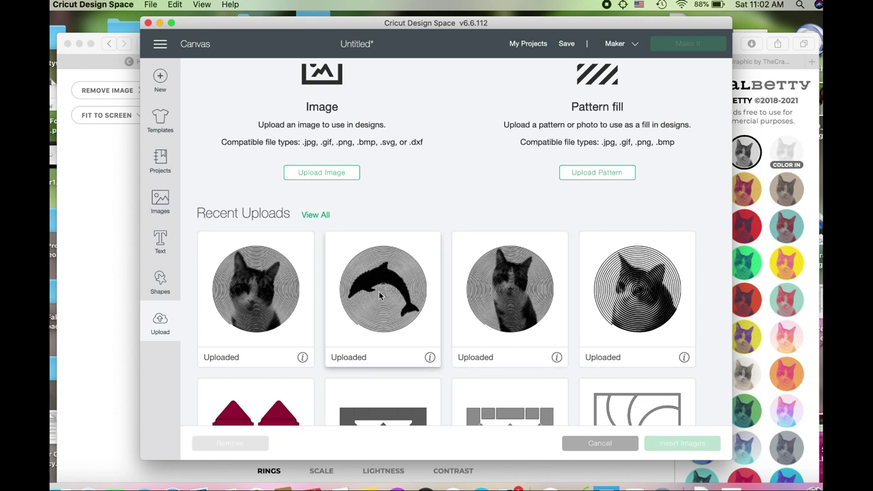
click(669, 443)
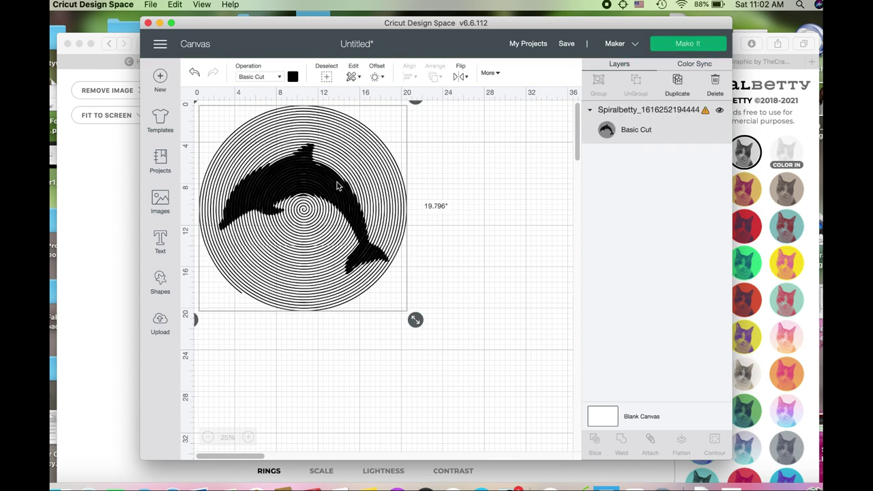
drag(338, 184, 411, 237)
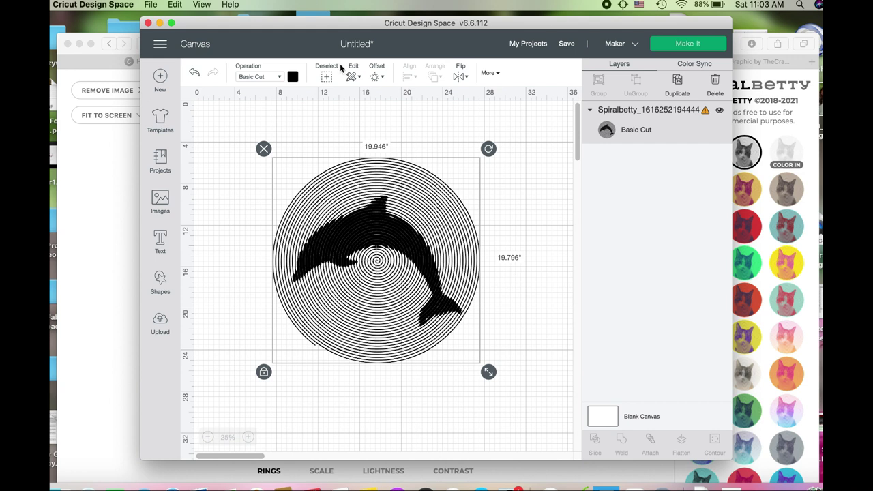
click(491, 75)
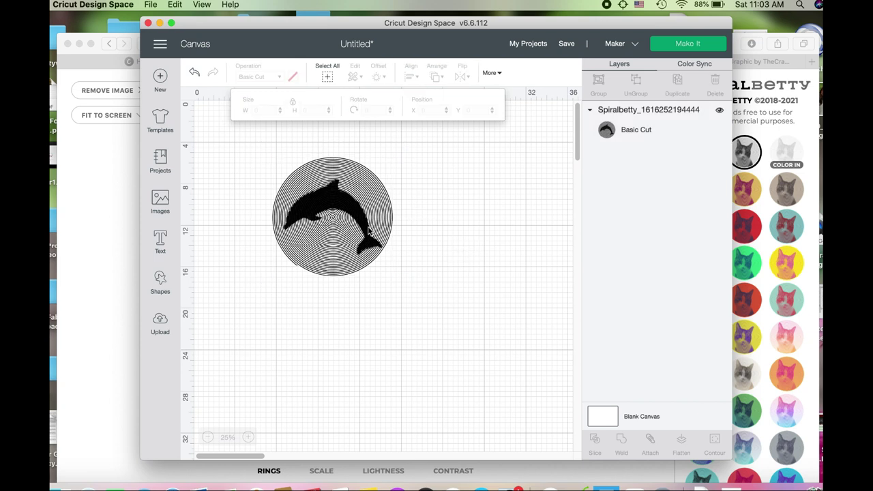
click(691, 46)
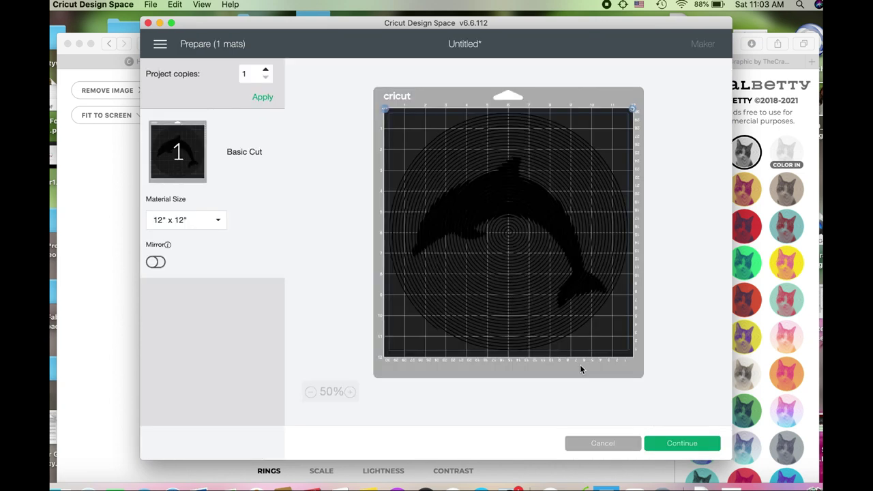